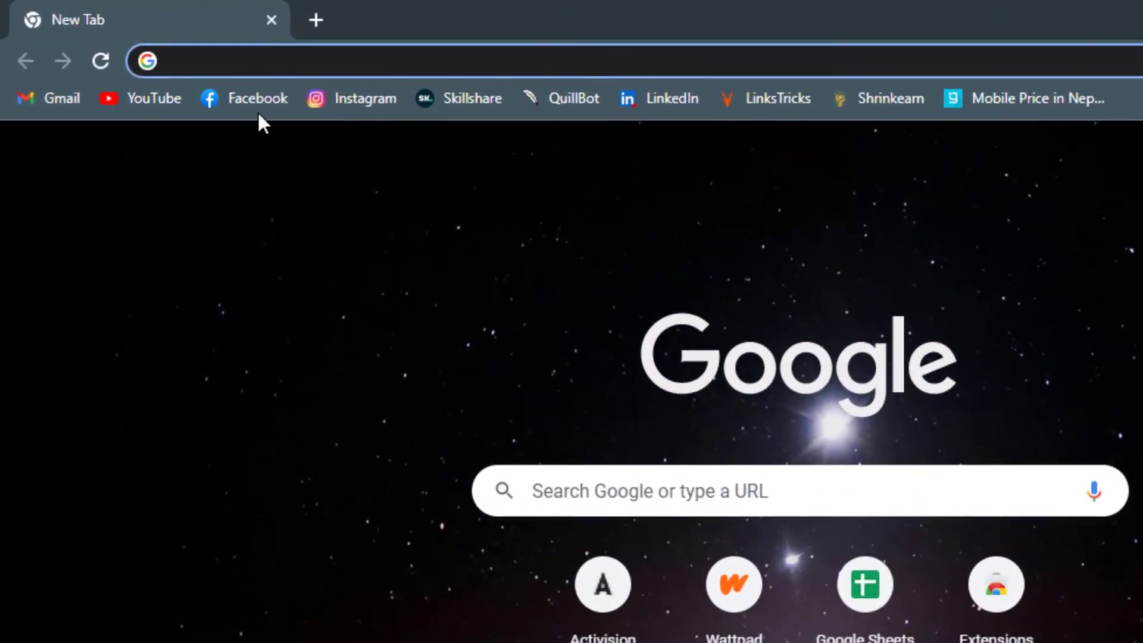
{"action": "type", "text": "ac"}
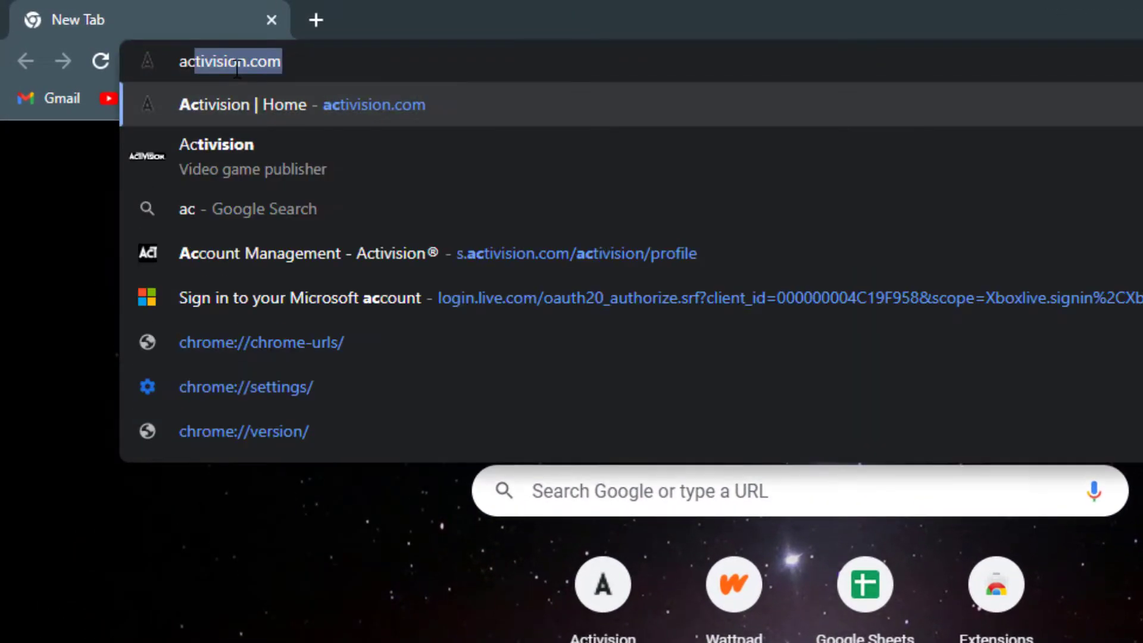
{"action": "type", "text": "ti"}
Step: Load activision.com in Chrome
{"action": "key", "text": "Return"}
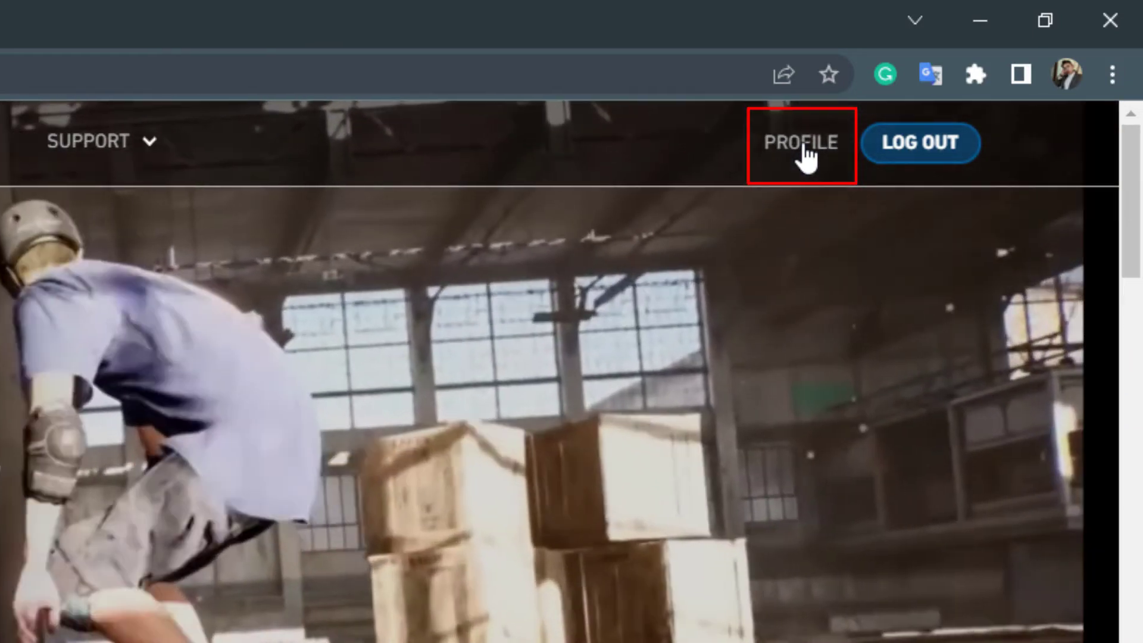
Step: Go to the PROFILE page showing the Gaming Networks under Account Linking
{"action": "left_click", "coordinate": [804, 147]}
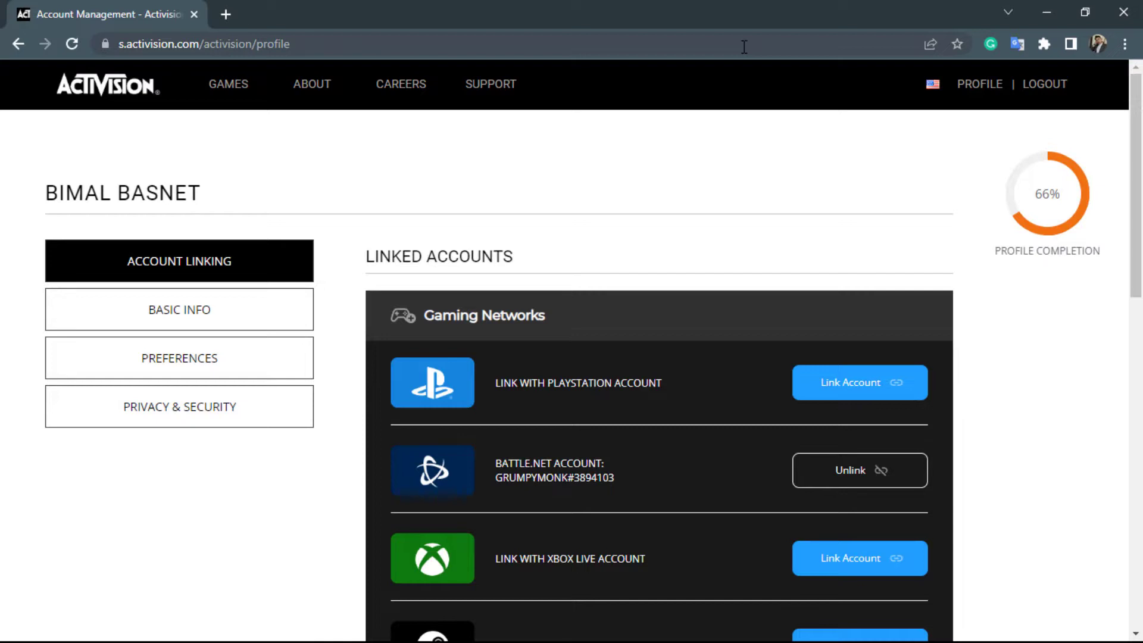
{"action": "scroll", "coordinate": [686, 191], "scroll_direction": "down", "scroll_amount": 1}
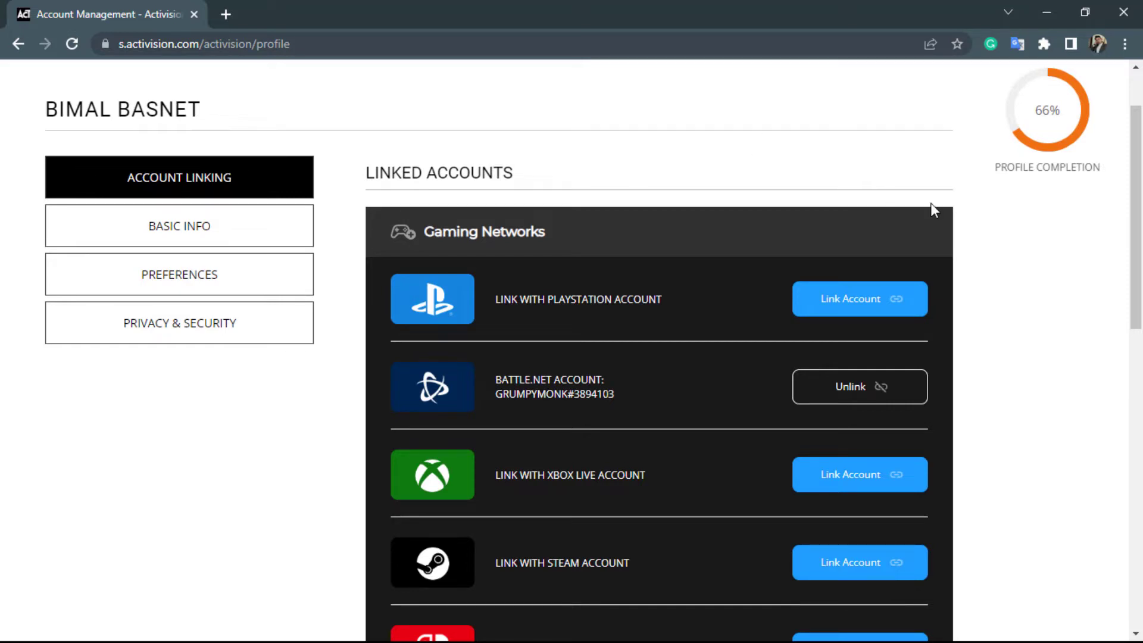
{"action": "scroll", "coordinate": [1000, 223], "scroll_direction": "down", "scroll_amount": 1}
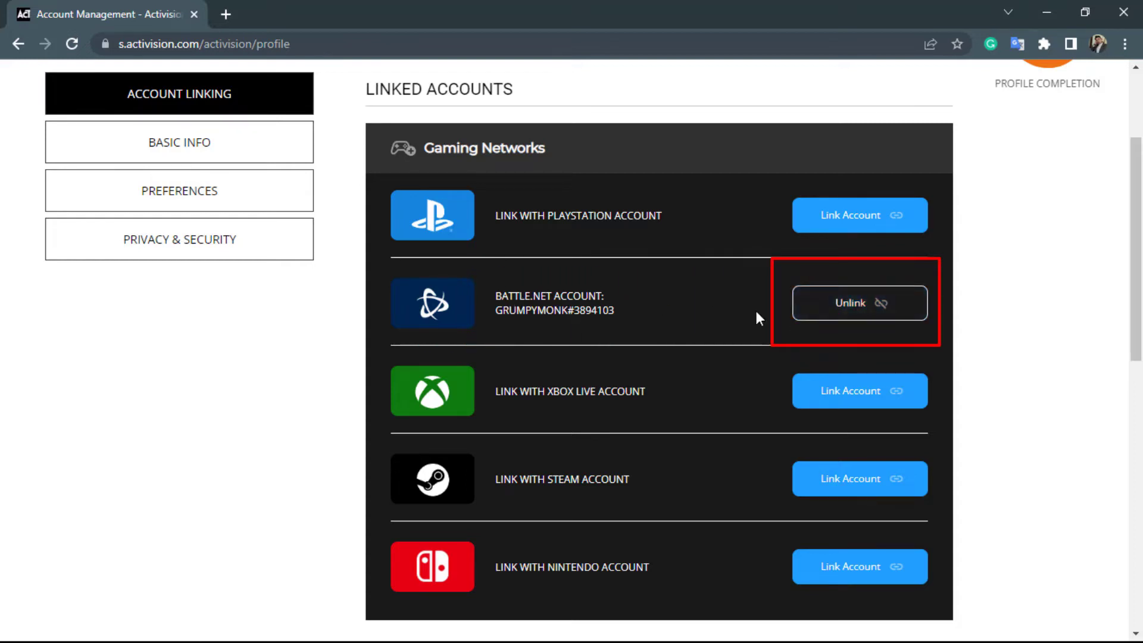
Step: Unlink Battle.net, accepting 'I understand and wish to continue' and confirming with Continue
{"action": "left_click", "coordinate": [826, 308]}
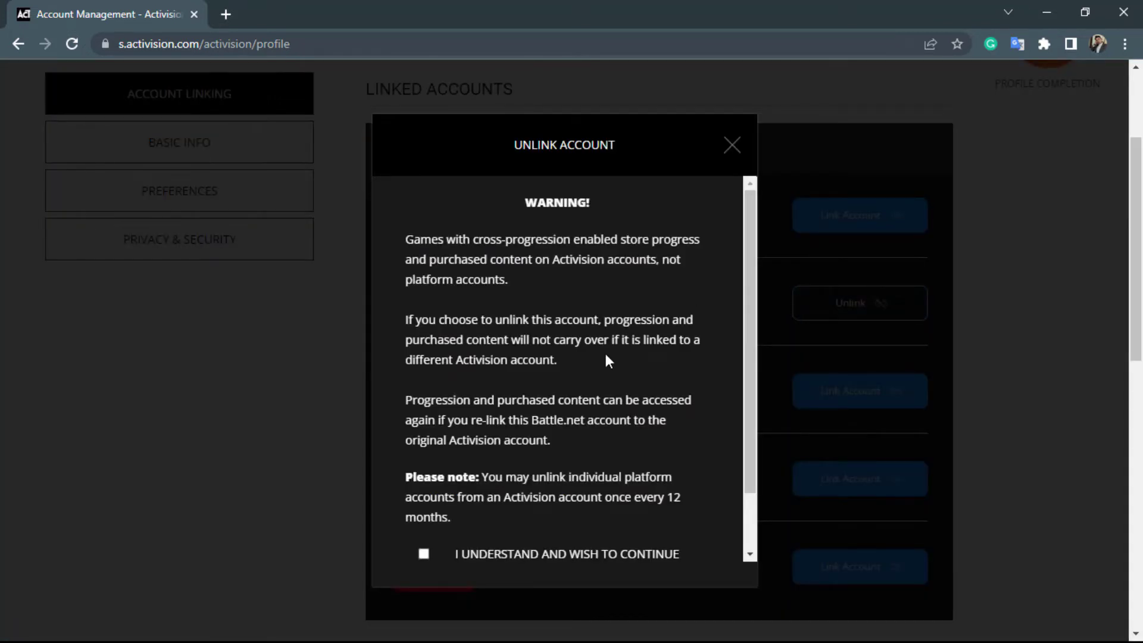
{"action": "scroll", "coordinate": [604, 367], "scroll_direction": "down", "scroll_amount": 2}
{"action": "scroll", "coordinate": [602, 378], "scroll_direction": "up", "scroll_amount": 2}
{"action": "scroll", "coordinate": [603, 380], "scroll_direction": "down", "scroll_amount": 2}
{"action": "scroll", "coordinate": [603, 378], "scroll_direction": "down", "scroll_amount": 2}
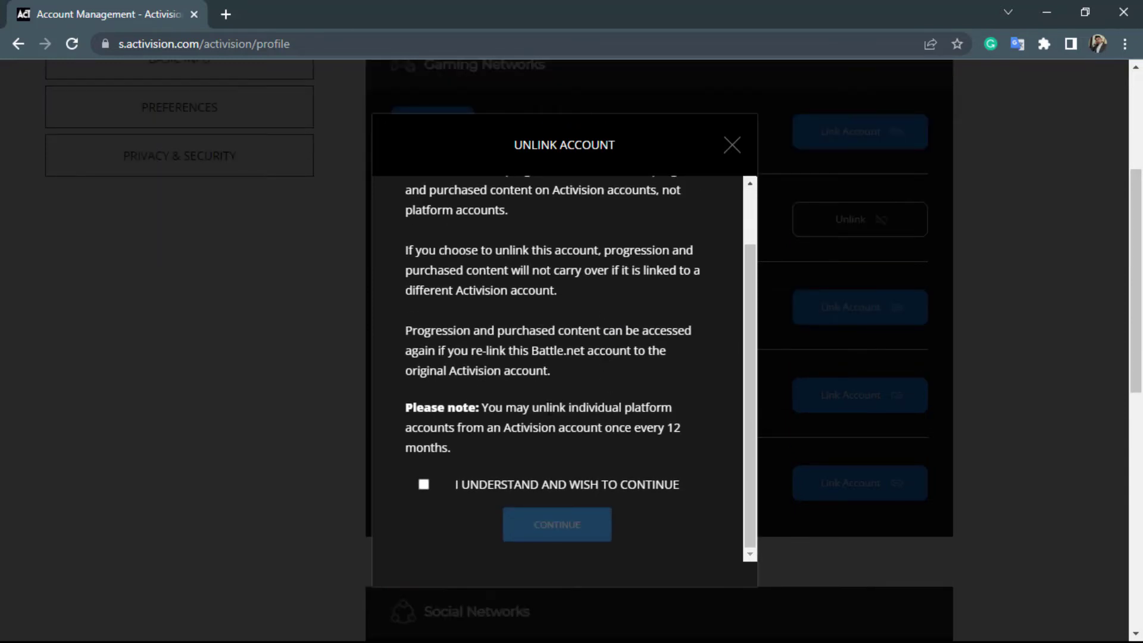
{"action": "left_click", "coordinate": [424, 485]}
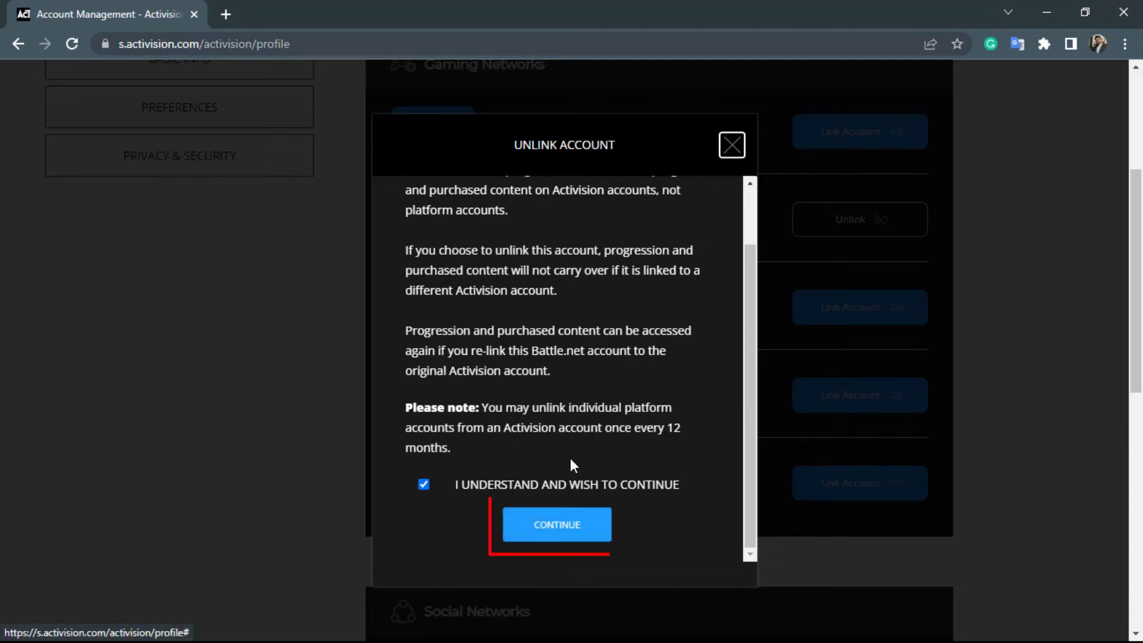
{"action": "left_click", "coordinate": [591, 530]}
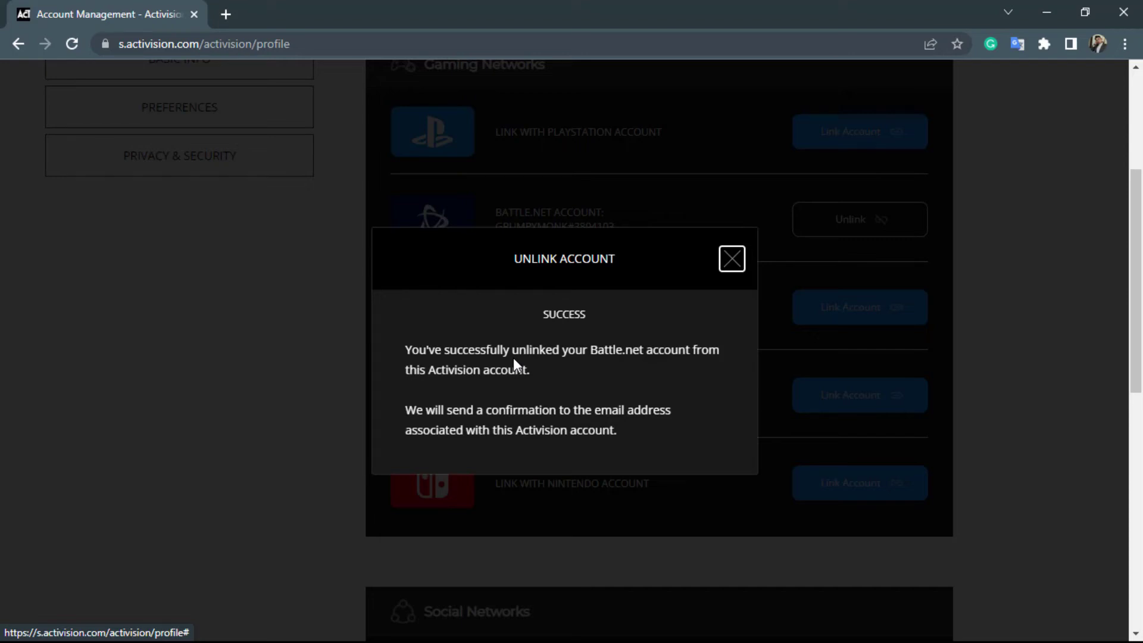
Step: Close the Unlink Account success dialog to reveal Battle.net as available to link
{"action": "left_click", "coordinate": [732, 260]}
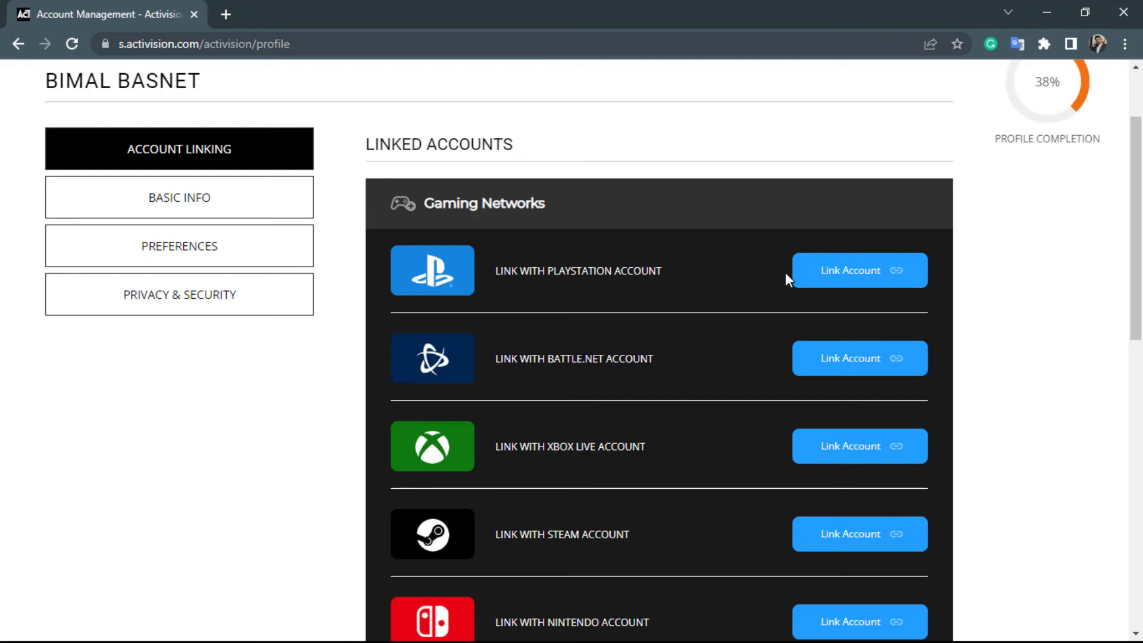
{"action": "scroll", "coordinate": [862, 431], "scroll_direction": "down", "scroll_amount": 2}
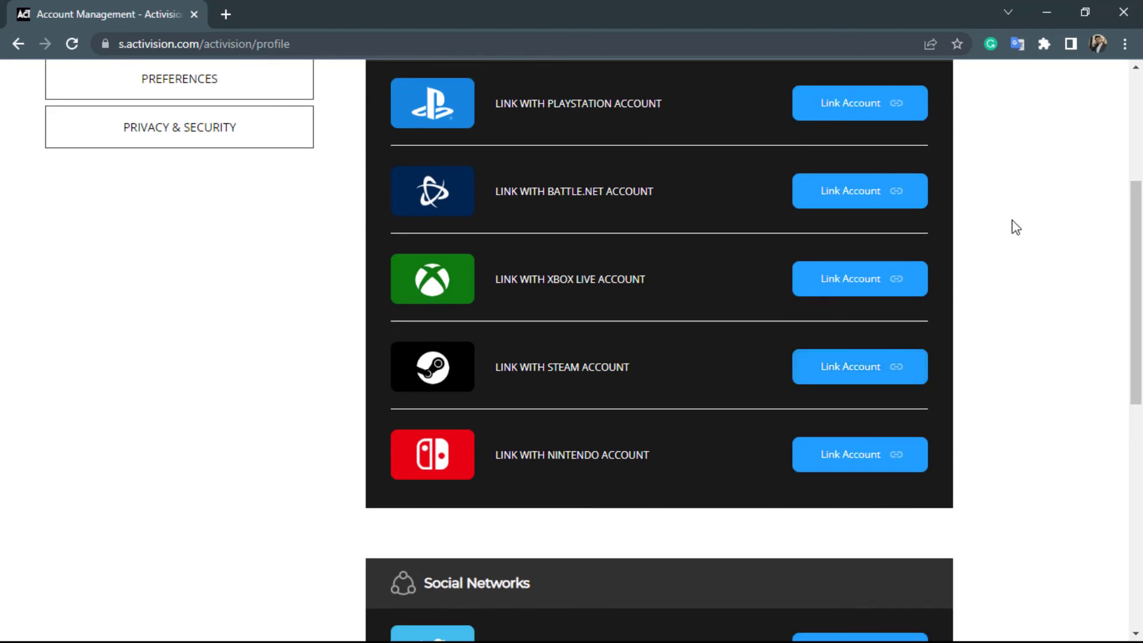